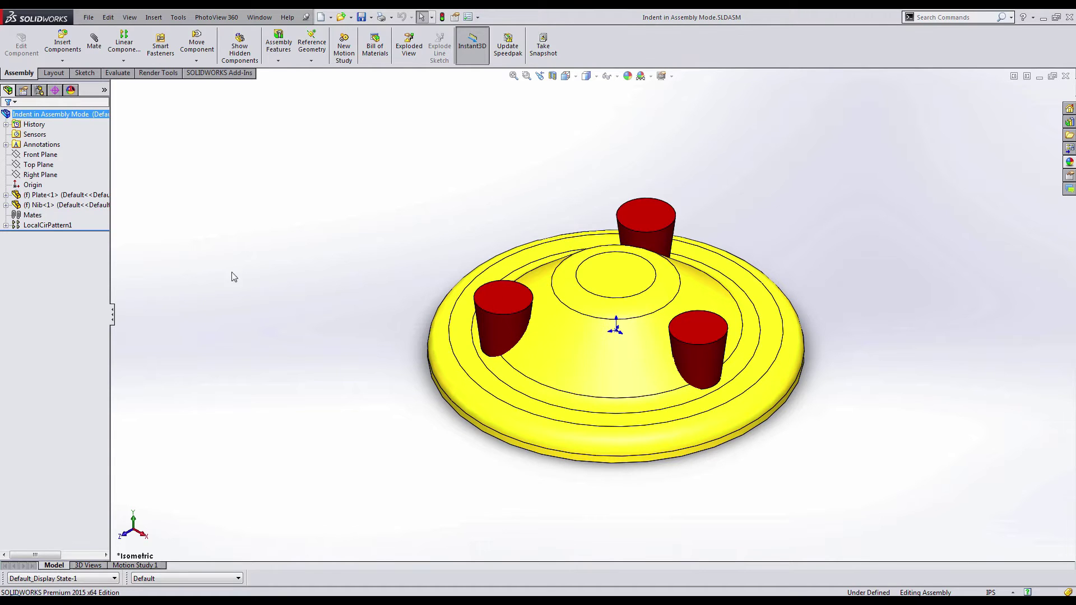
# Step: Examine the plate, the nib, its circular pattern and where the three nibs break through the plate's underside
pyautogui.click(69, 224)
pyautogui.press('Escape')
pyautogui.click(70, 195)
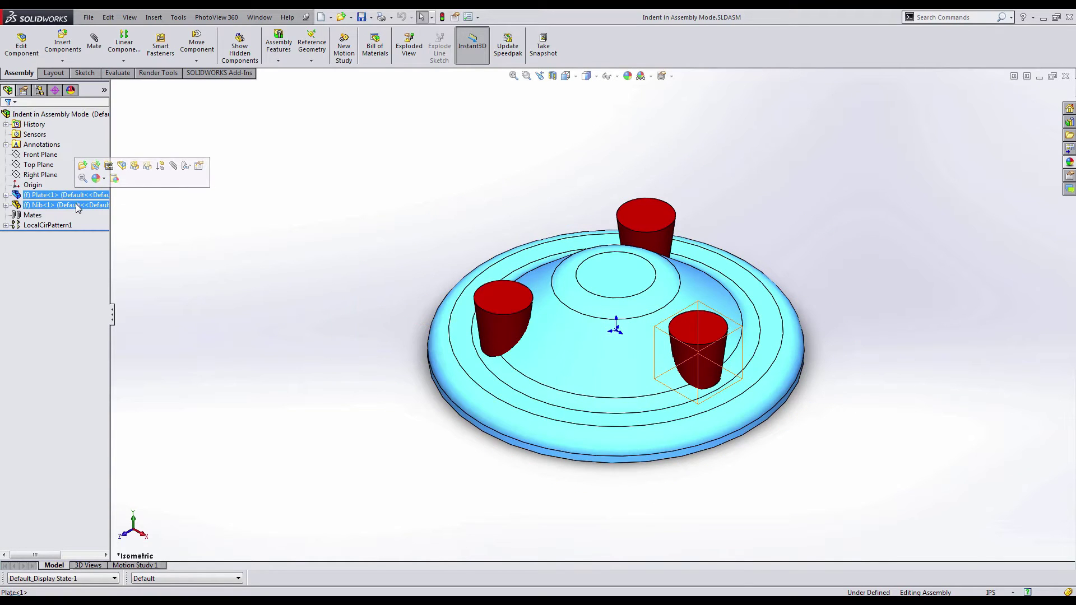
pyautogui.click(77, 205)
pyautogui.keyDown('ctrl'); pyautogui.click(69, 225); pyautogui.keyUp('ctrl')
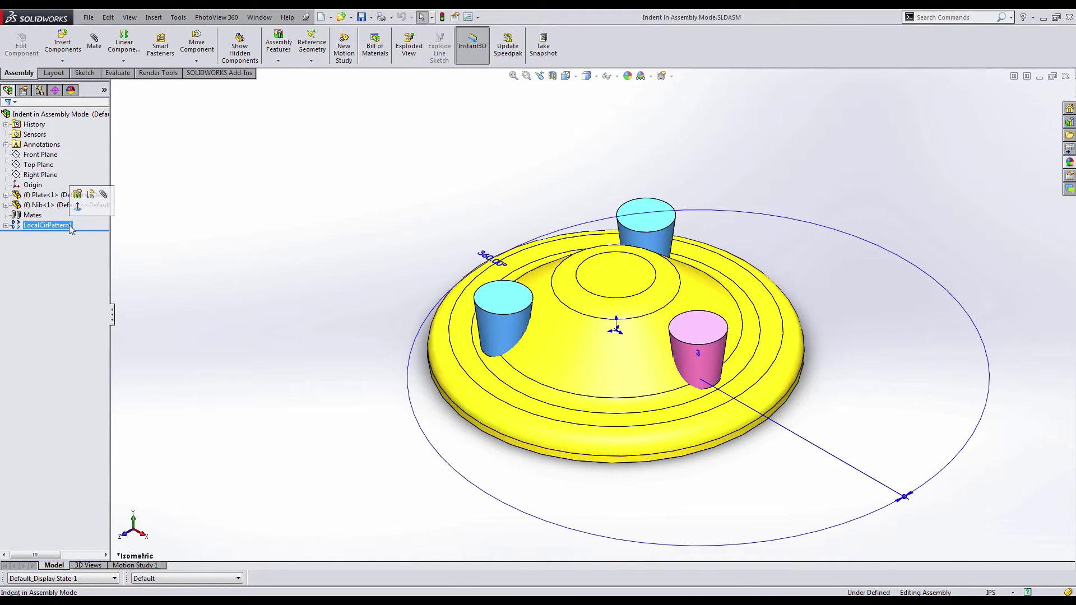
pyautogui.click(281, 345)
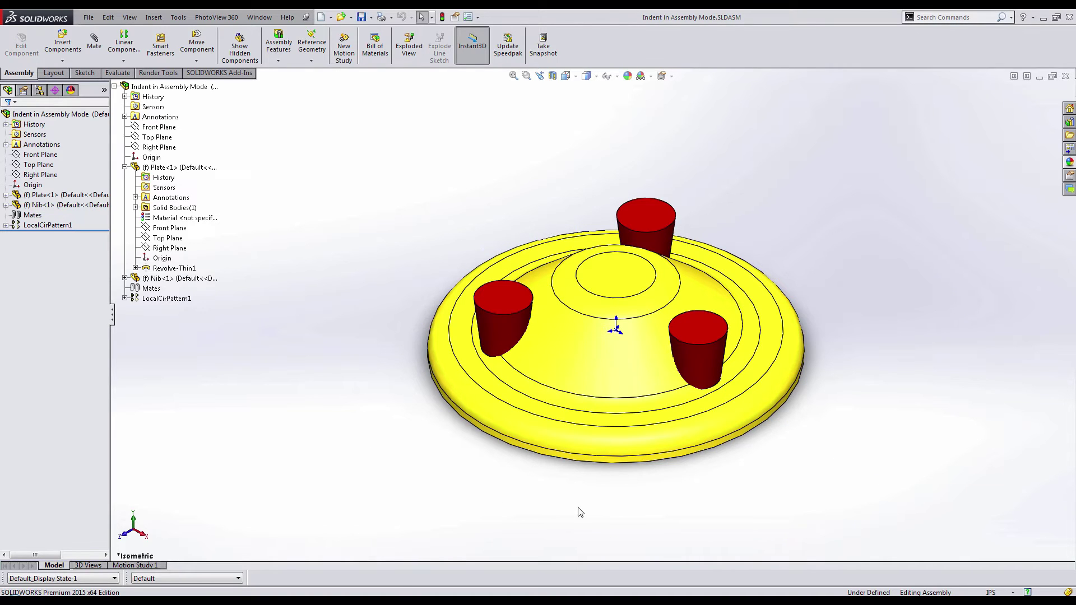
pyautogui.moveTo(644, 526); pyautogui.dragTo(637, 283, button='middle')
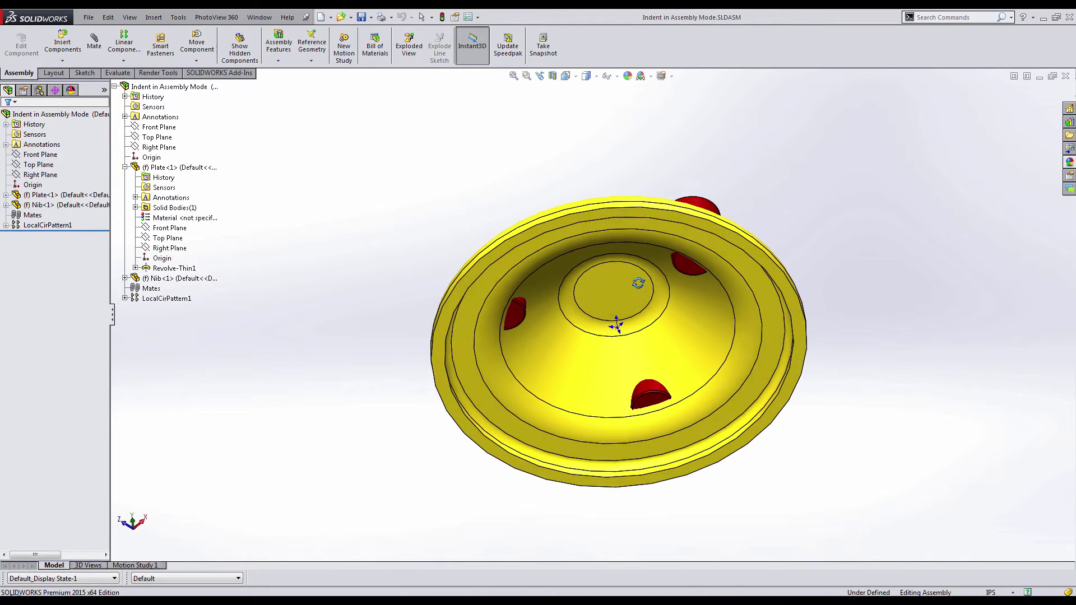
pyautogui.scroll(-3, 638, 284)
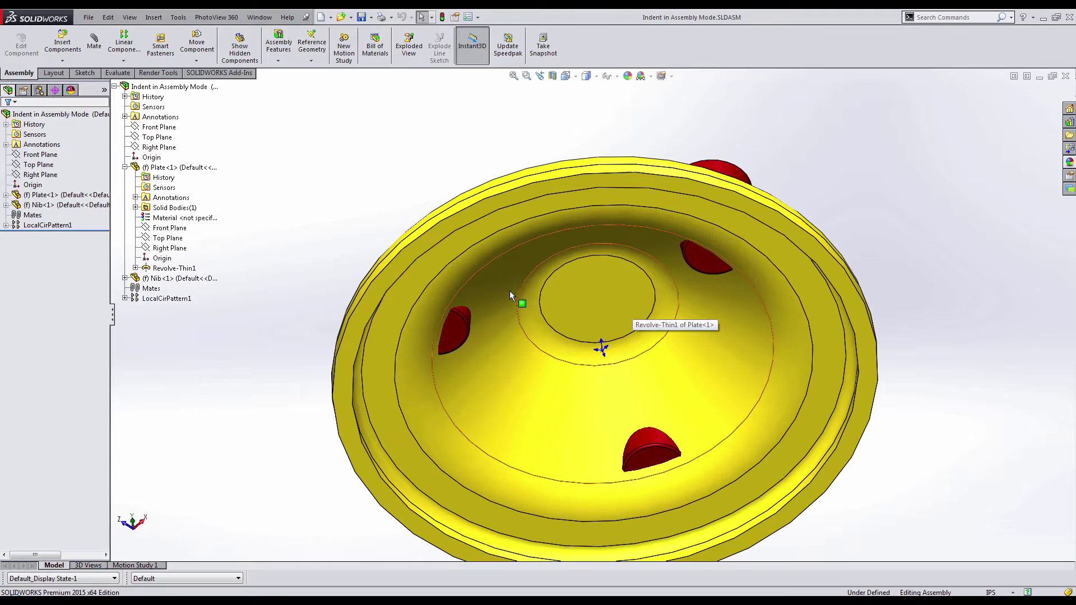
pyautogui.press('f')
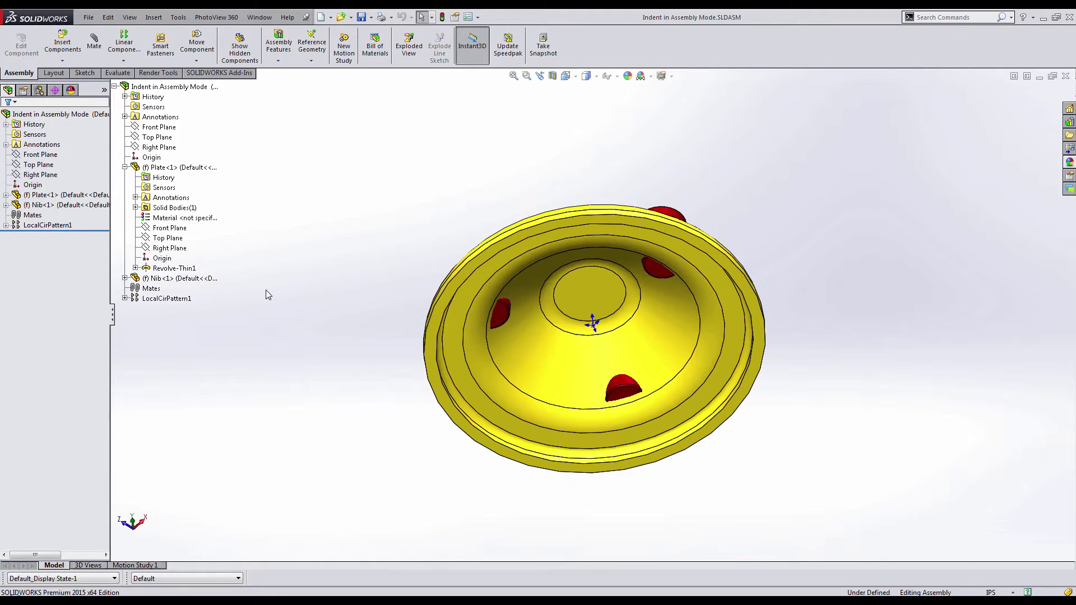
pyautogui.moveTo(288, 278); pyautogui.dragTo(322, 249, button='right')
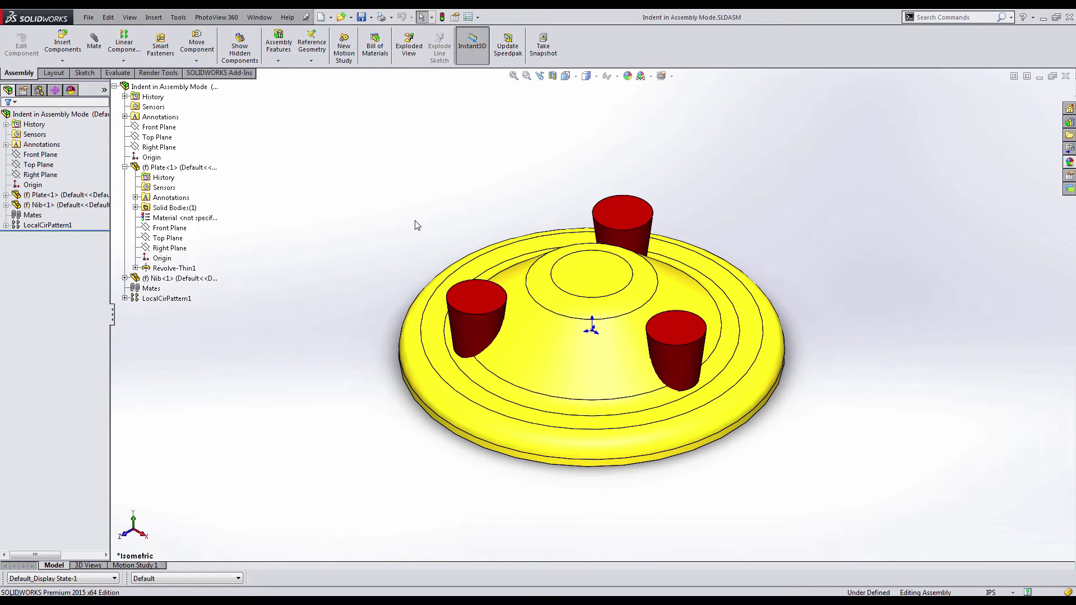
# Step: Edit the plate in the assembly and indent it with the original nib, using Remove selections with 0.100 in thickness and clearance
pyautogui.click(554, 354)
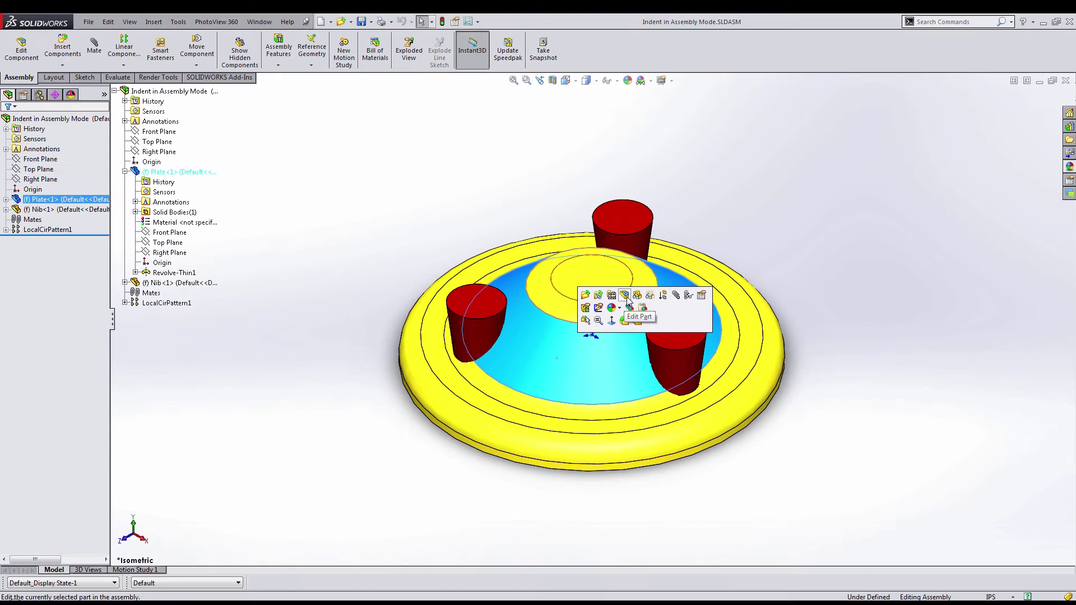
pyautogui.click(625, 297)
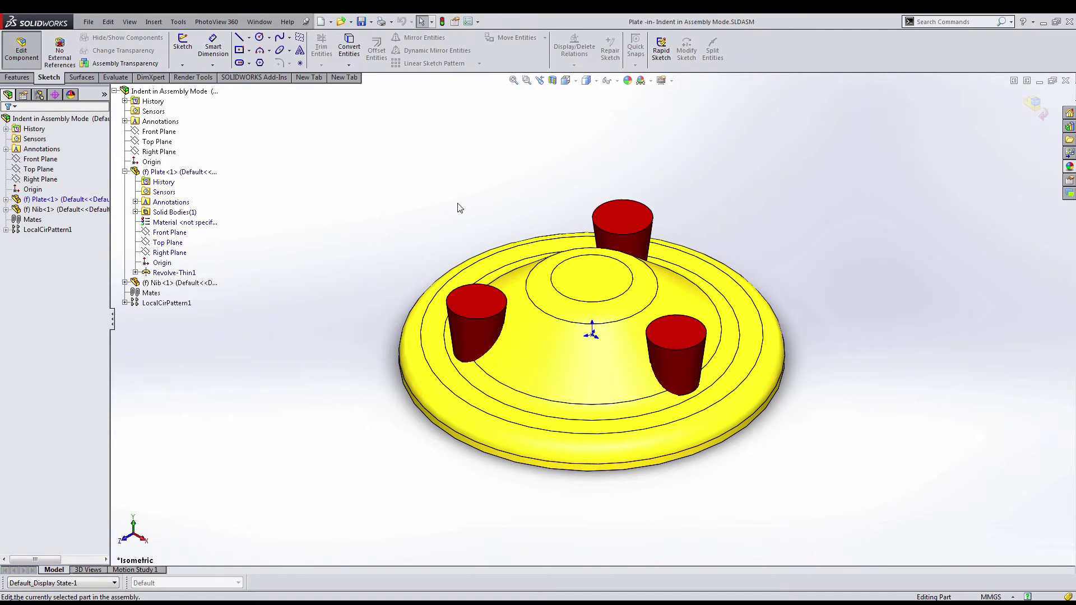
pyautogui.click(15, 78)
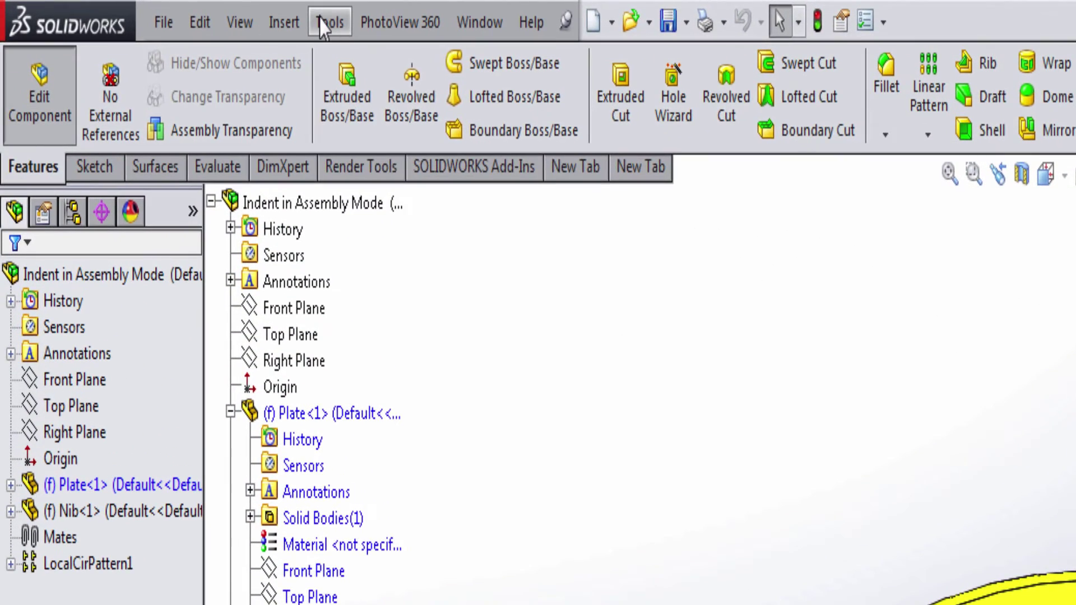
pyautogui.click(175, 10)
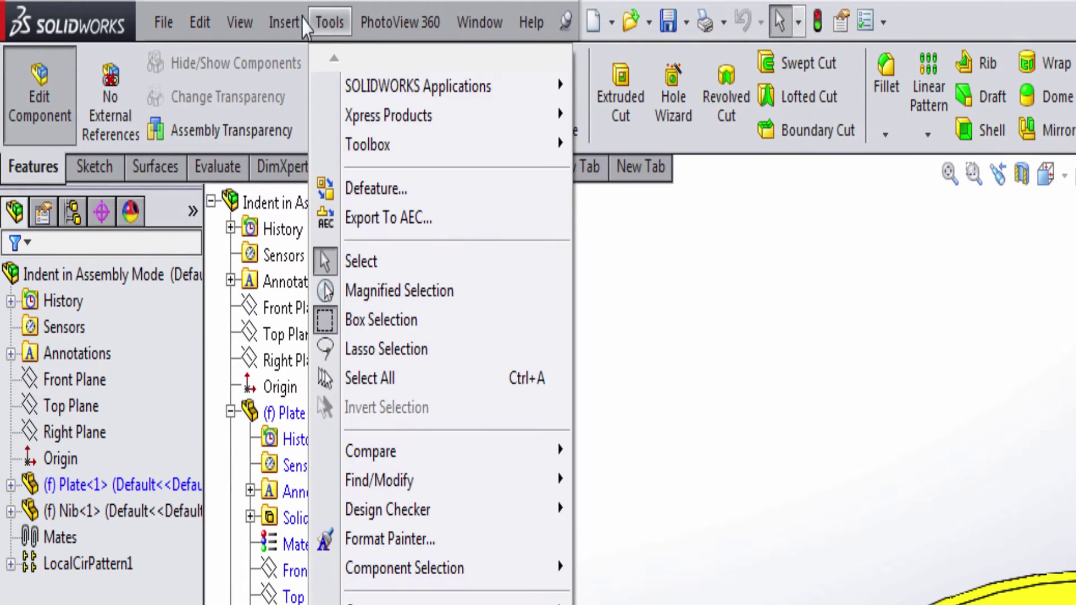
pyautogui.click(283, 22)
pyautogui.moveTo(359, 119)
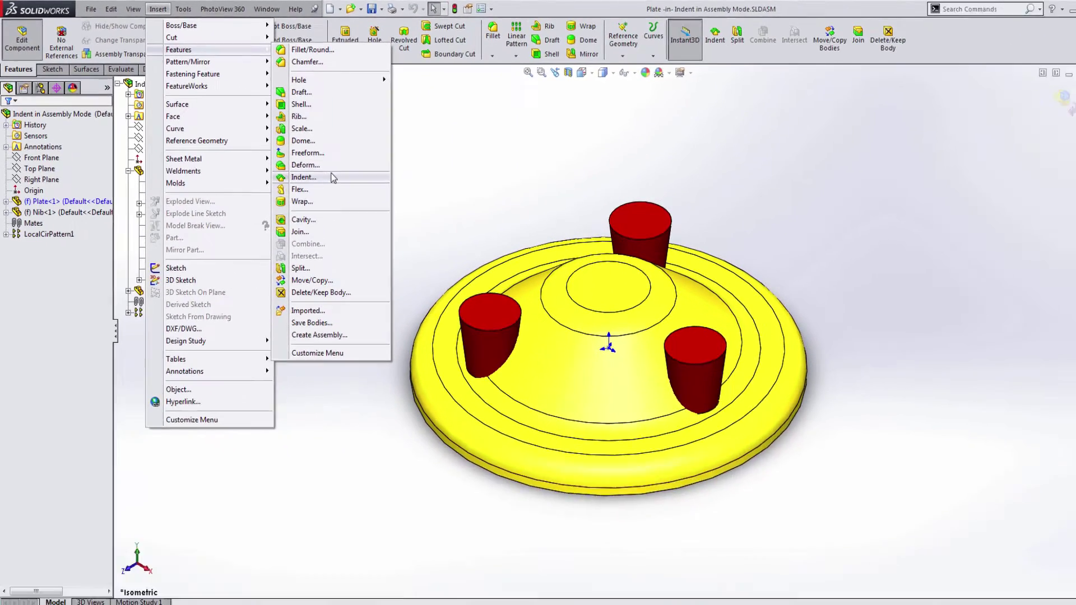
pyautogui.click(333, 177)
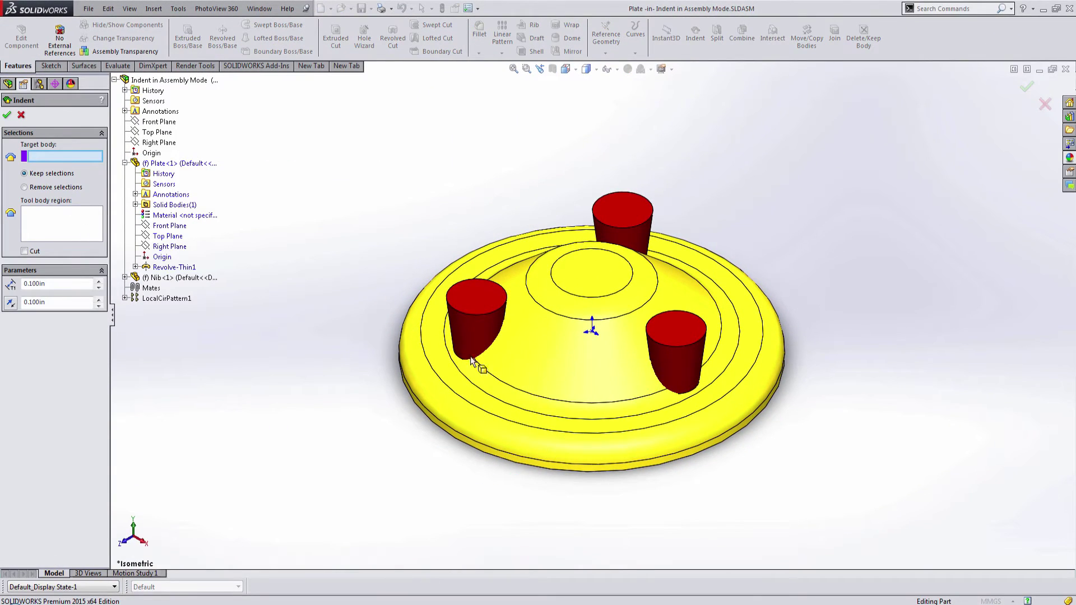
pyautogui.click(582, 368)
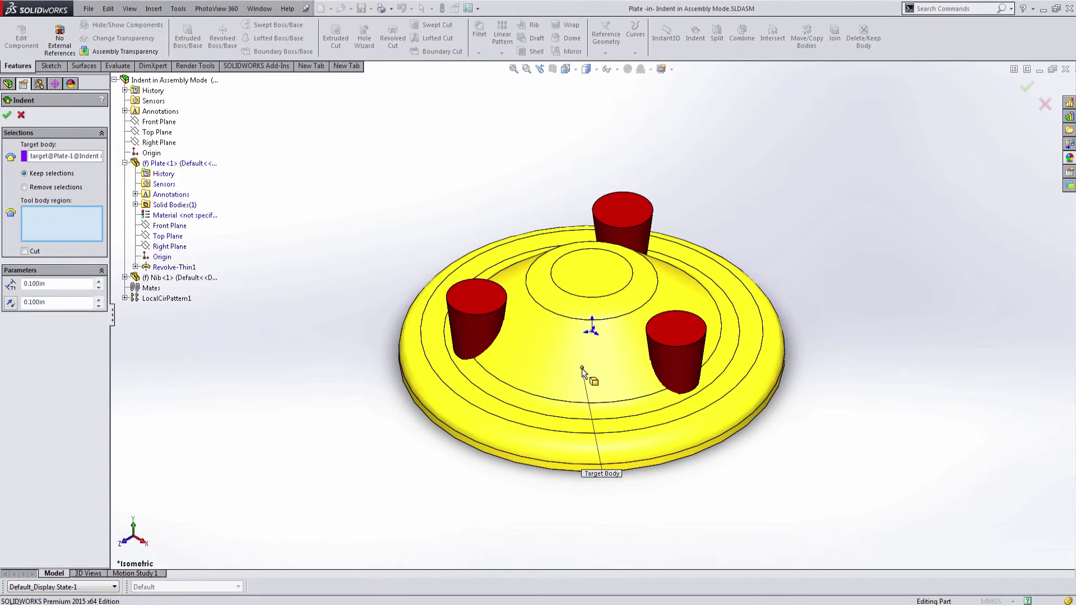
pyautogui.click(40, 187)
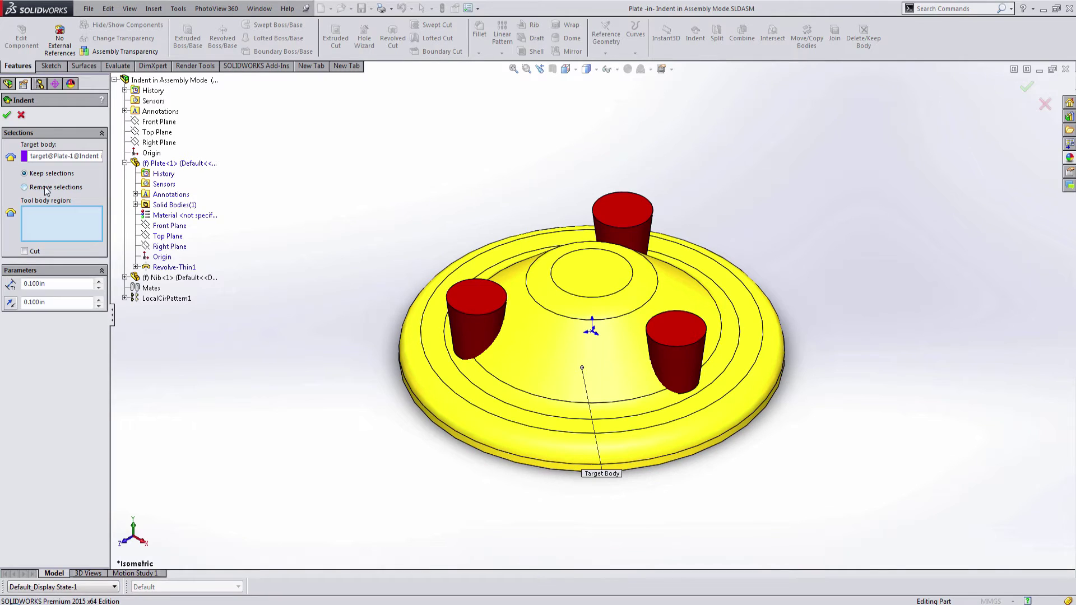
pyautogui.click(684, 368)
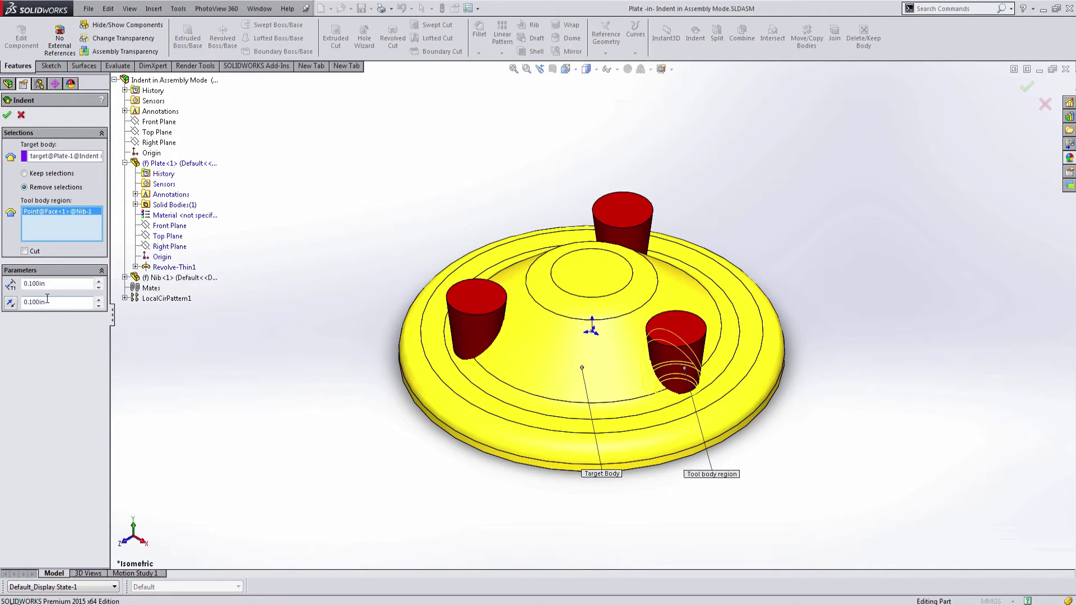
pyautogui.click(6, 115)
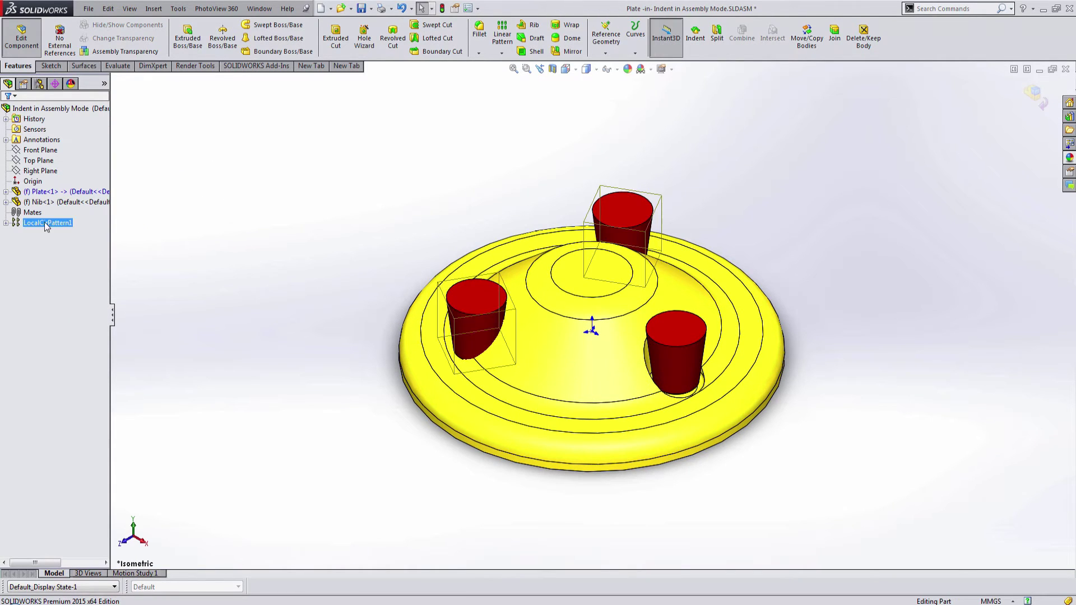
# Step: Try to add the other two nibs as tool body regions of the plate's indent and inspect the underside
pyautogui.click(6, 191)
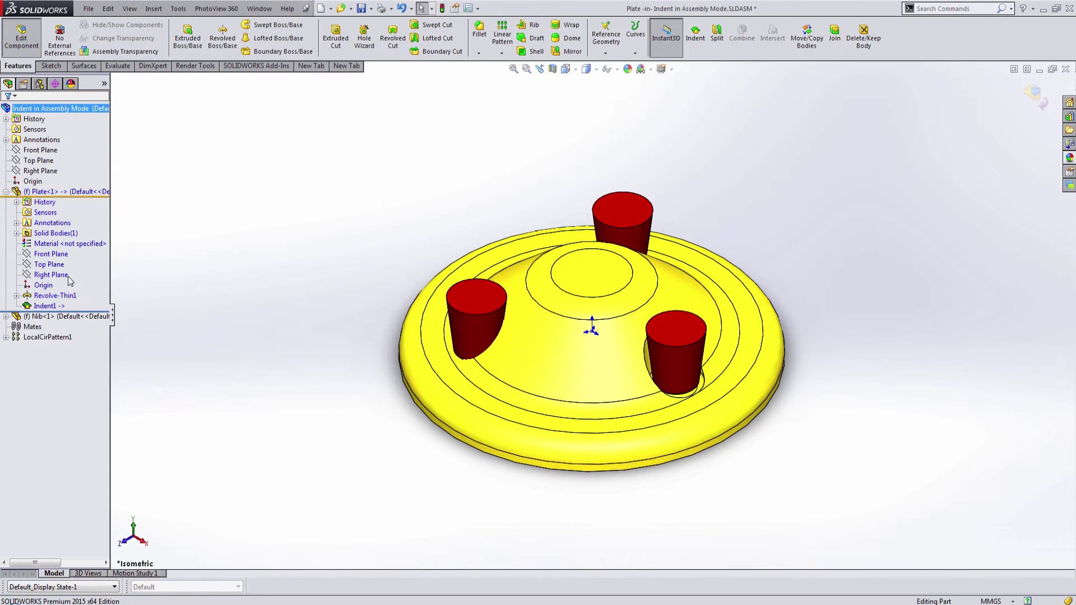
pyautogui.rightClick(59, 310)
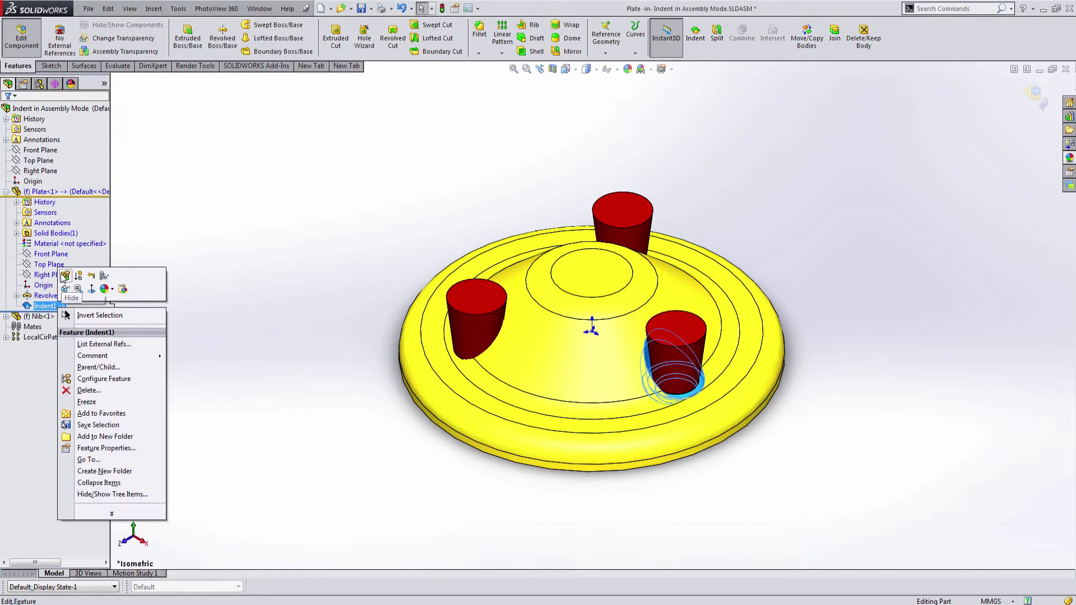
pyautogui.click(84, 271)
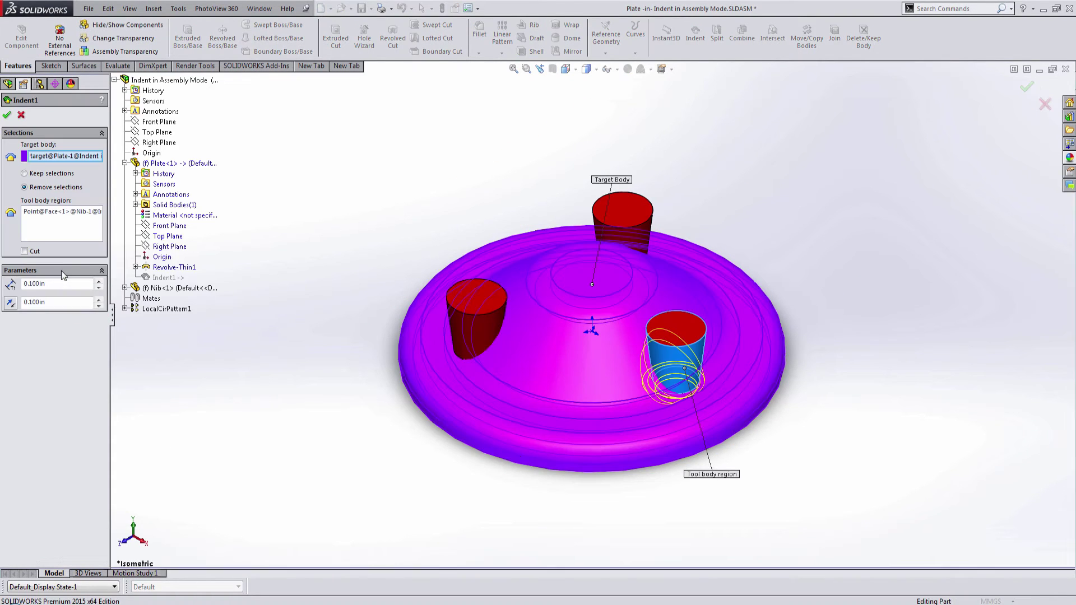
pyautogui.click(75, 230)
pyautogui.click(634, 217)
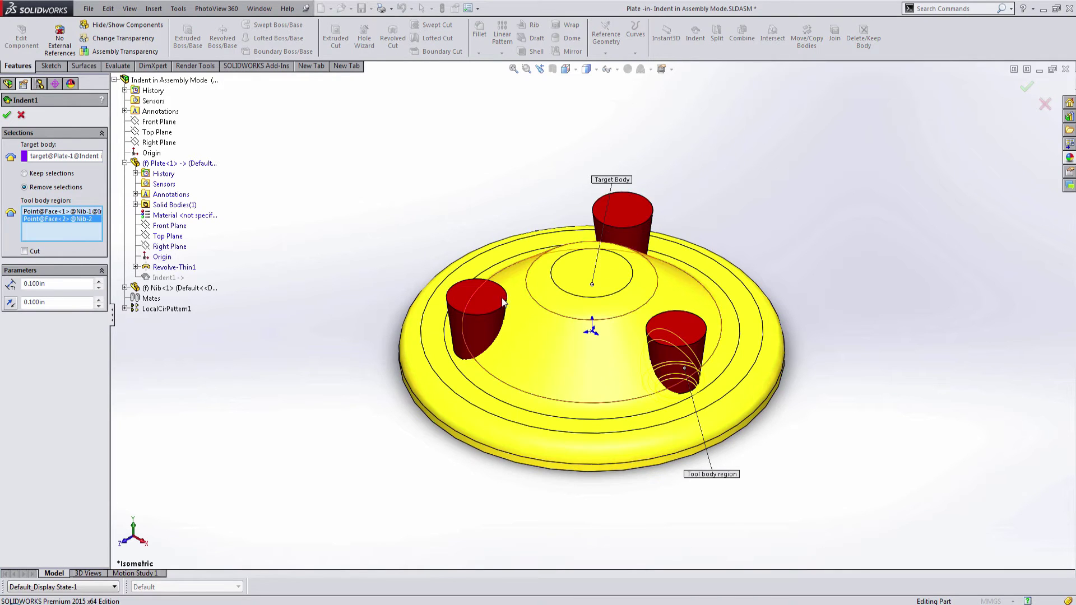
pyautogui.click(483, 298)
pyautogui.click(7, 115)
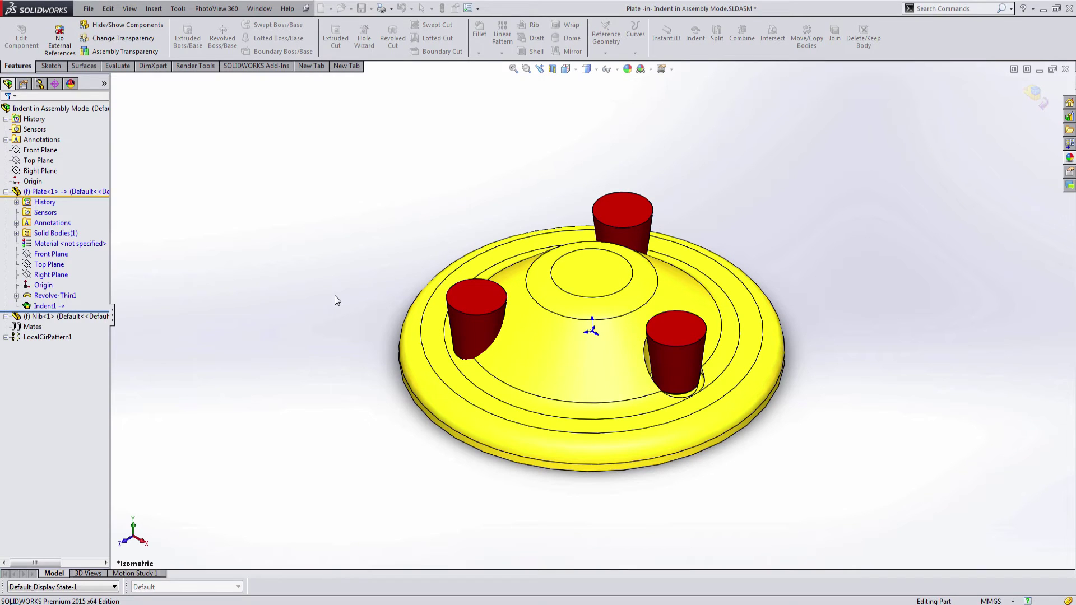
pyautogui.moveTo(355, 423); pyautogui.dragTo(465, 195, button='middle')
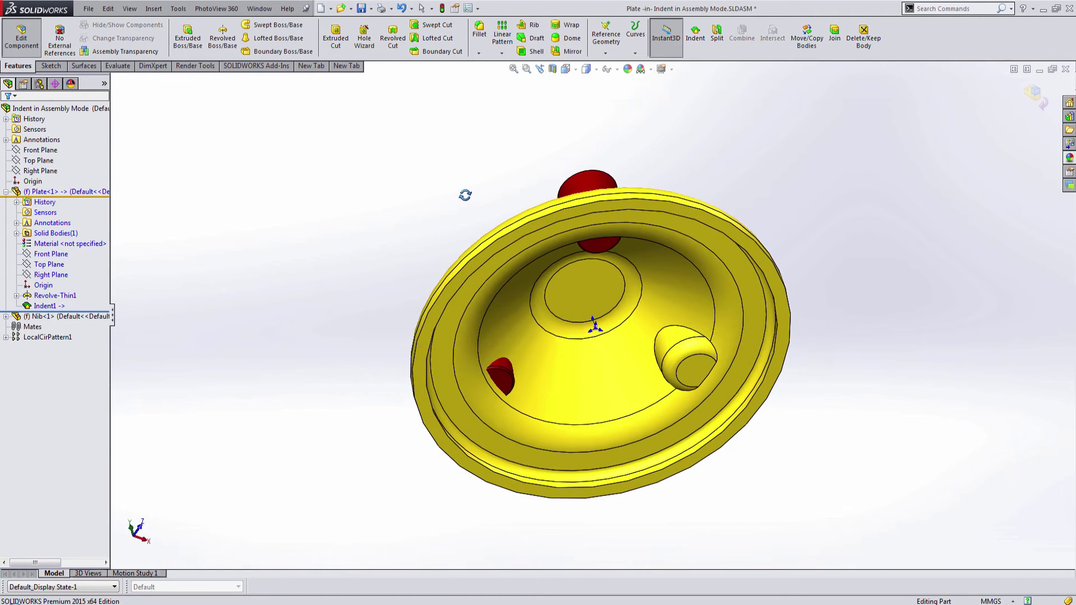
pyautogui.hotkey('ctrl', '7')
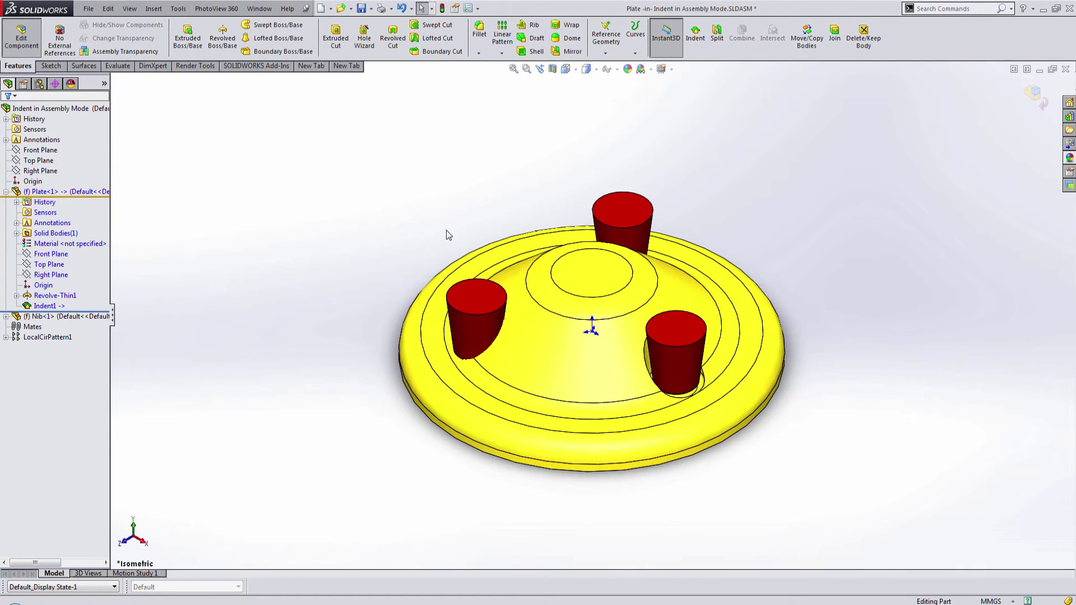
# Step: Remove the two patterned nibs from the tool body regions of the plate's indent
pyautogui.rightClick(49, 306)
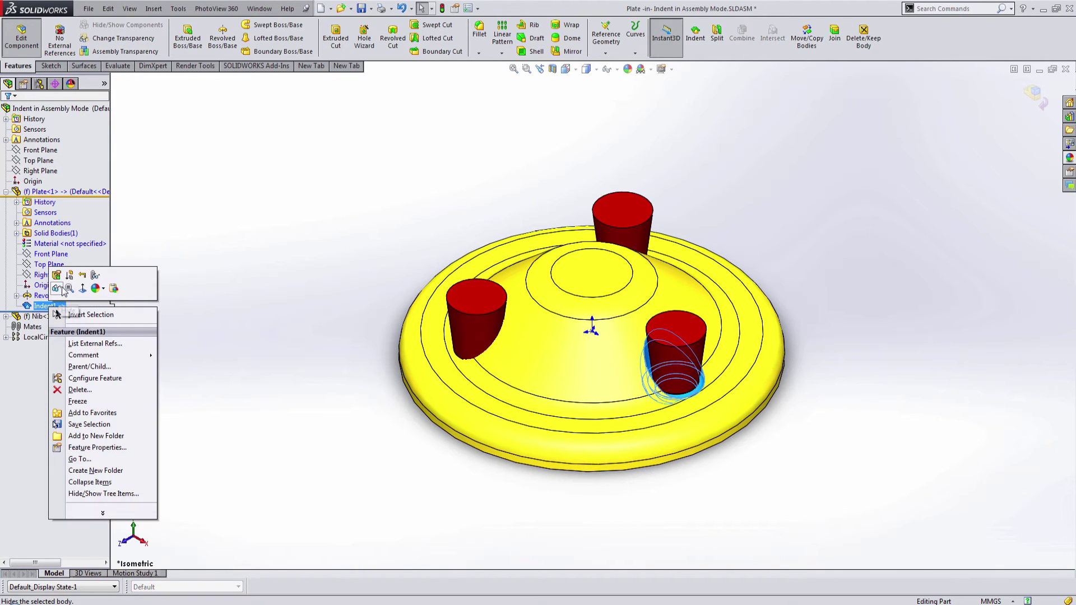
pyautogui.click(58, 277)
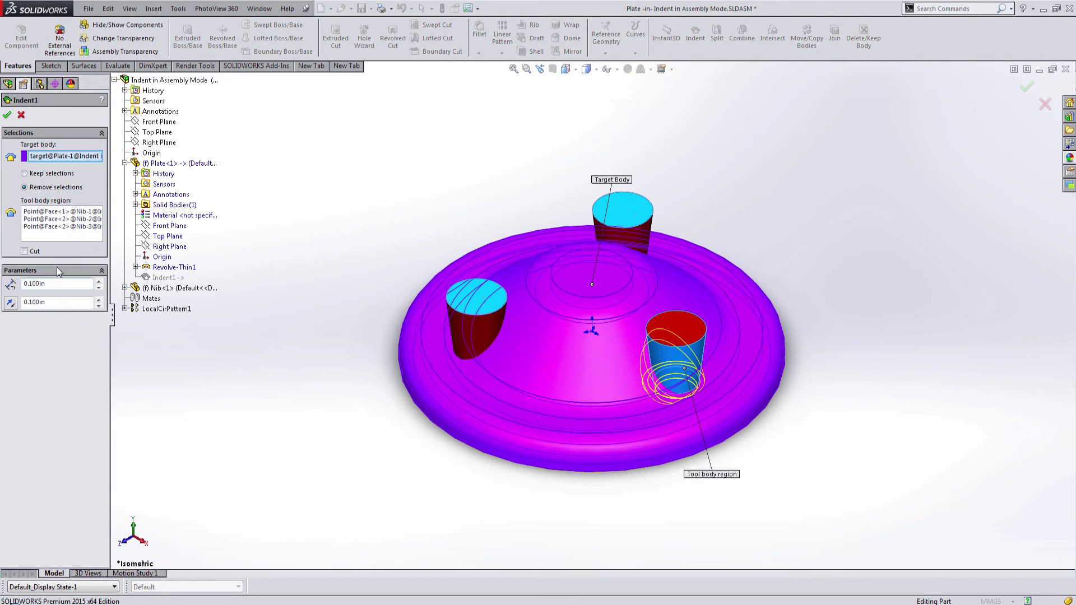
pyautogui.click(56, 234)
pyautogui.press('Delete')
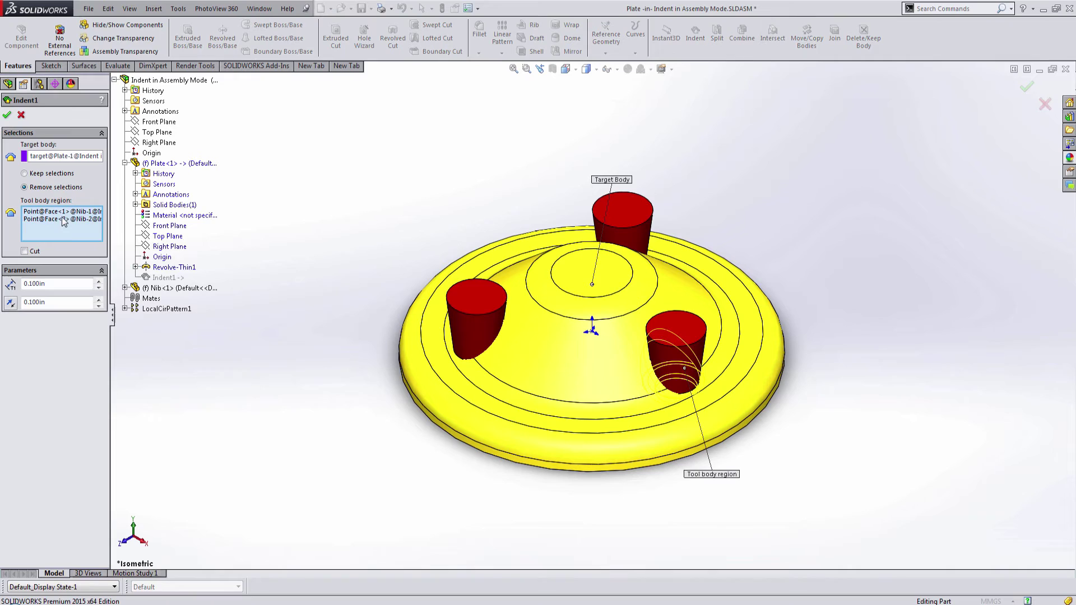
pyautogui.click(62, 218)
pyautogui.press('Delete')
pyautogui.click(8, 115)
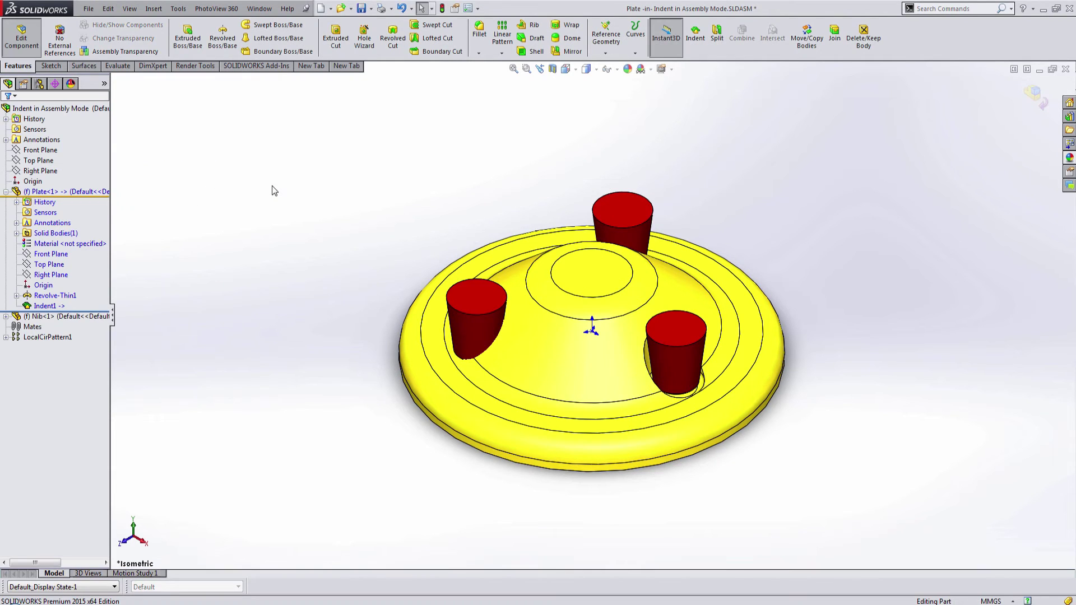
# Step: Indent the plate with the rear patterned nib as a separate feature, using Remove selections with 0.100 in thickness and clearance
pyautogui.click(154, 9)
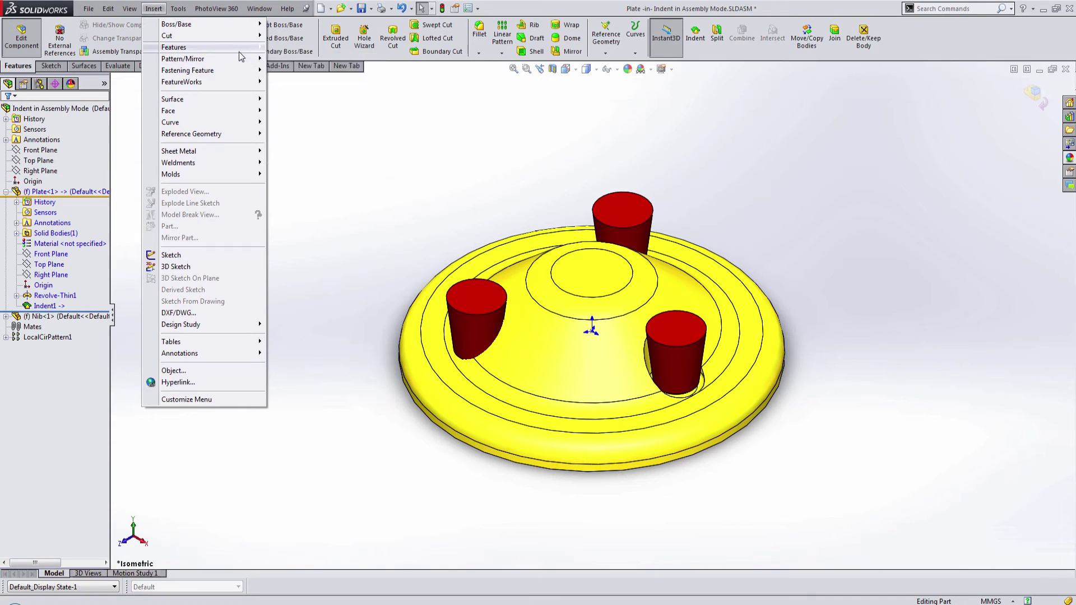
pyautogui.moveTo(247, 49)
pyautogui.click(295, 169)
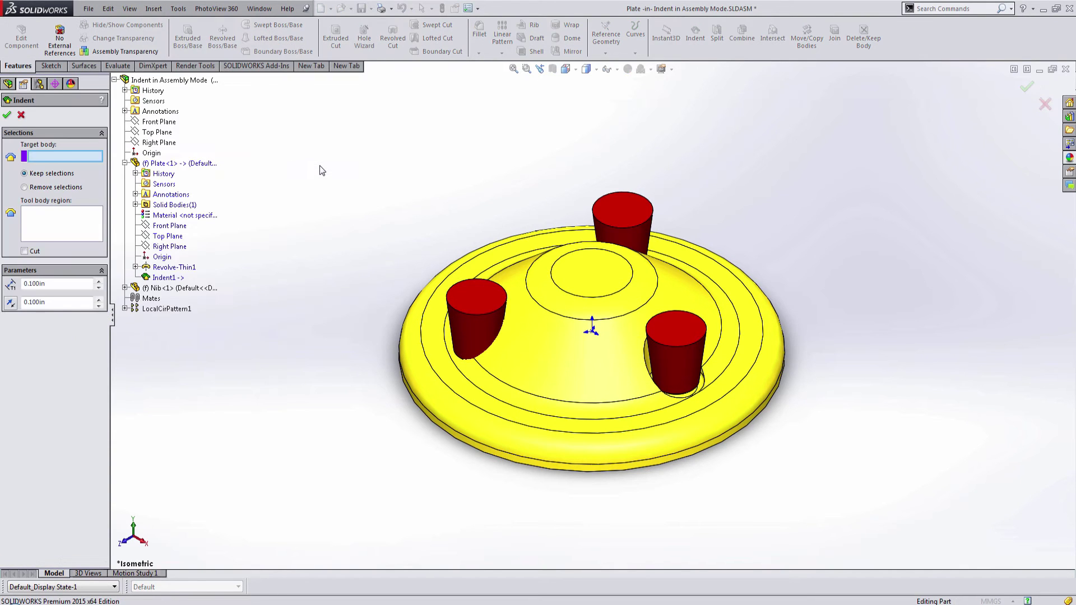
pyautogui.click(582, 287)
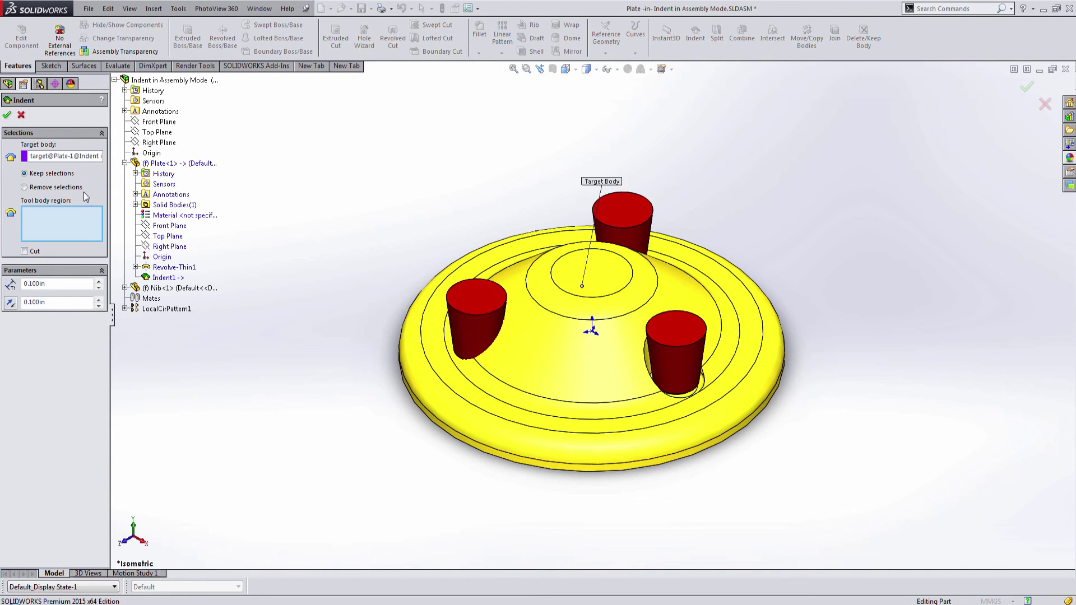
pyautogui.click(633, 204)
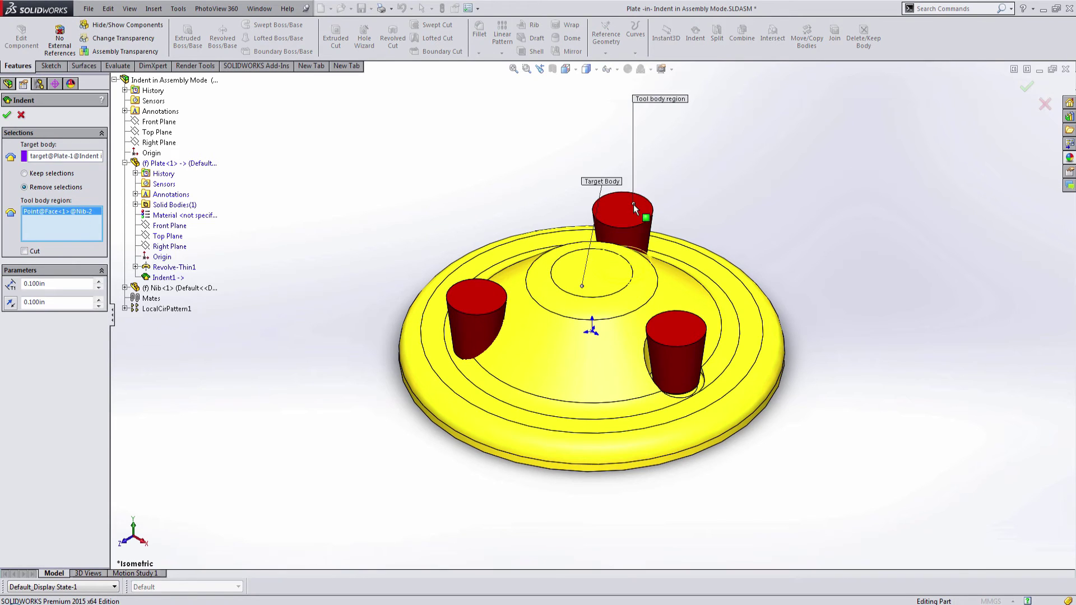
pyautogui.click(6, 114)
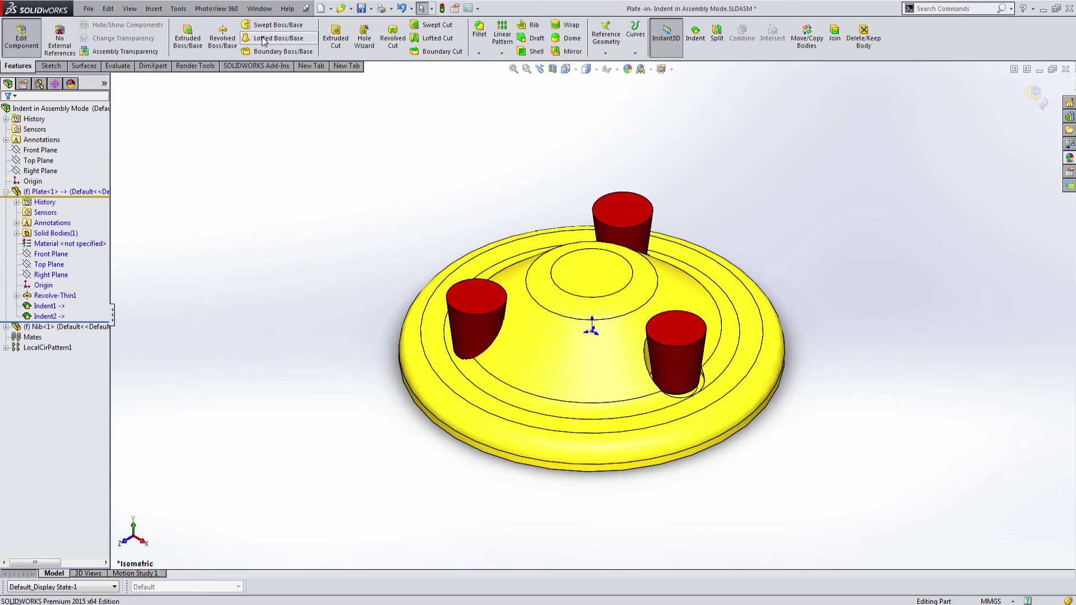
# Step: Indent the plate with the remaining patterned nib as a separate feature, using Remove selections with 0.100 in thickness and clearance
pyautogui.click(695, 38)
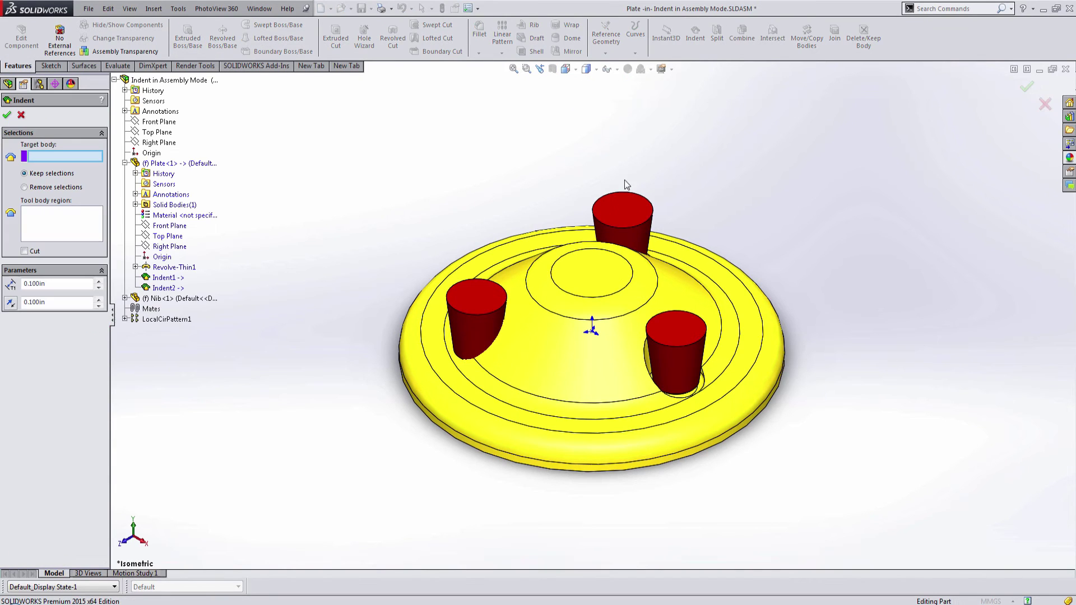
pyautogui.click(588, 291)
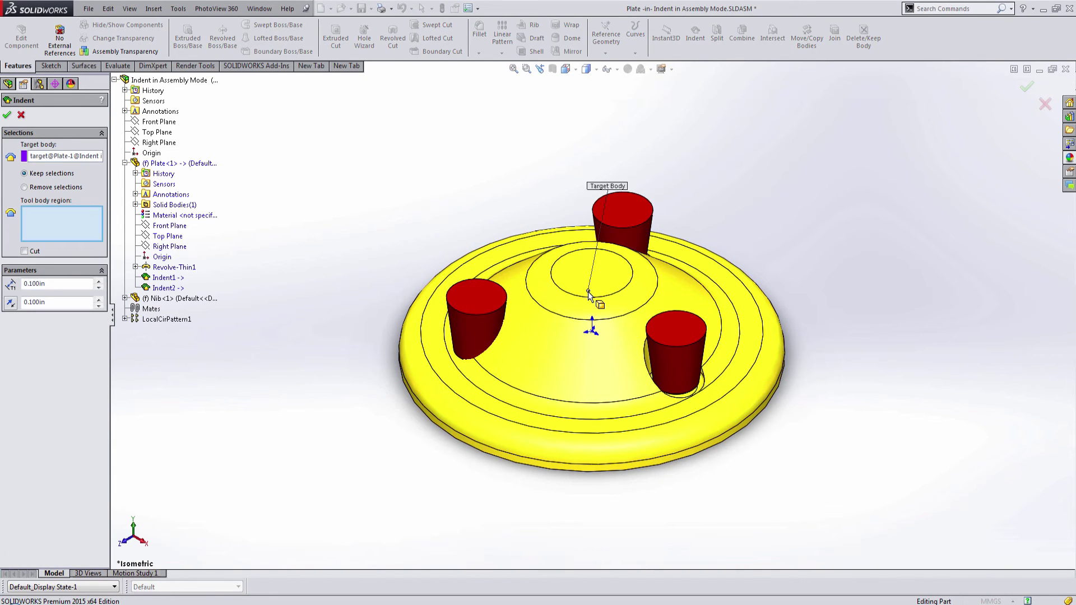
pyautogui.click(44, 188)
pyautogui.click(489, 305)
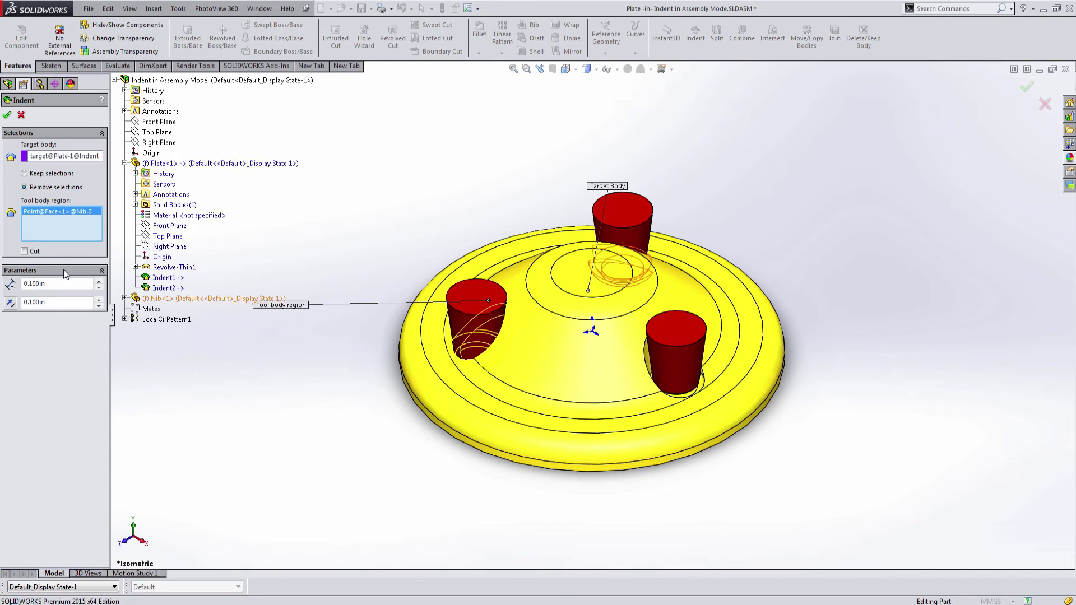
pyautogui.click(6, 114)
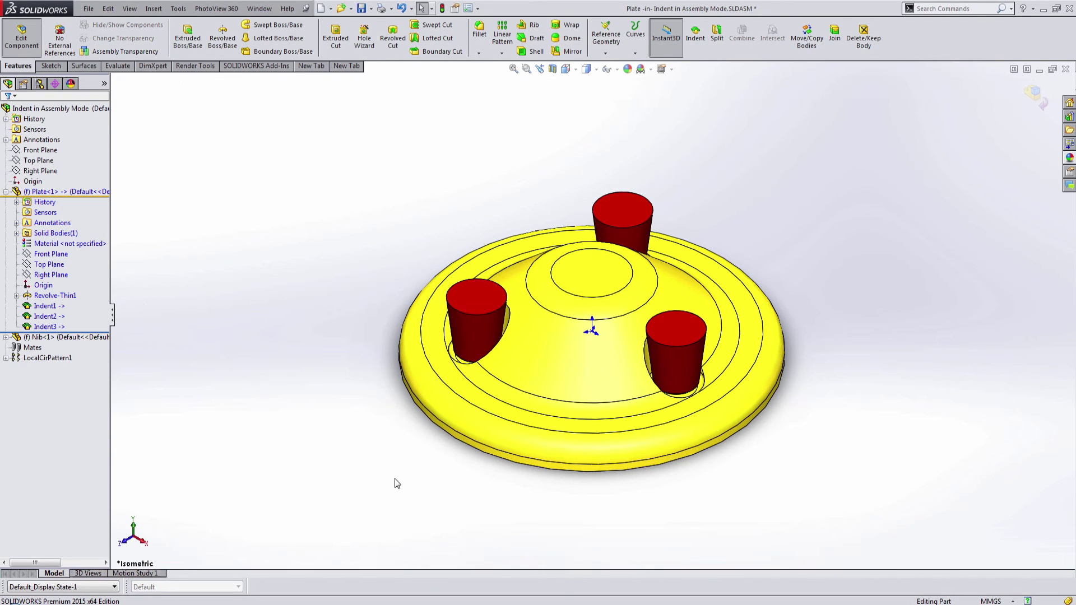
# Step: Inspect the indents on the plate's underside and finish editing the plate in the assembly
pyautogui.moveTo(497, 507); pyautogui.dragTo(549, 277, button='middle')
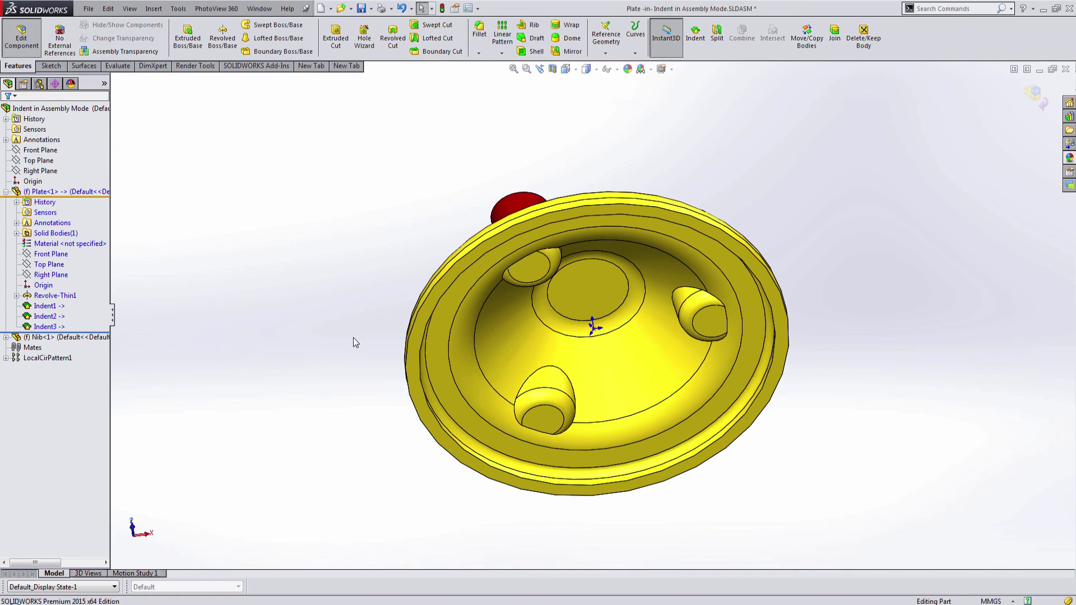
pyautogui.moveTo(353, 337); pyautogui.dragTo(425, 265, button='right')
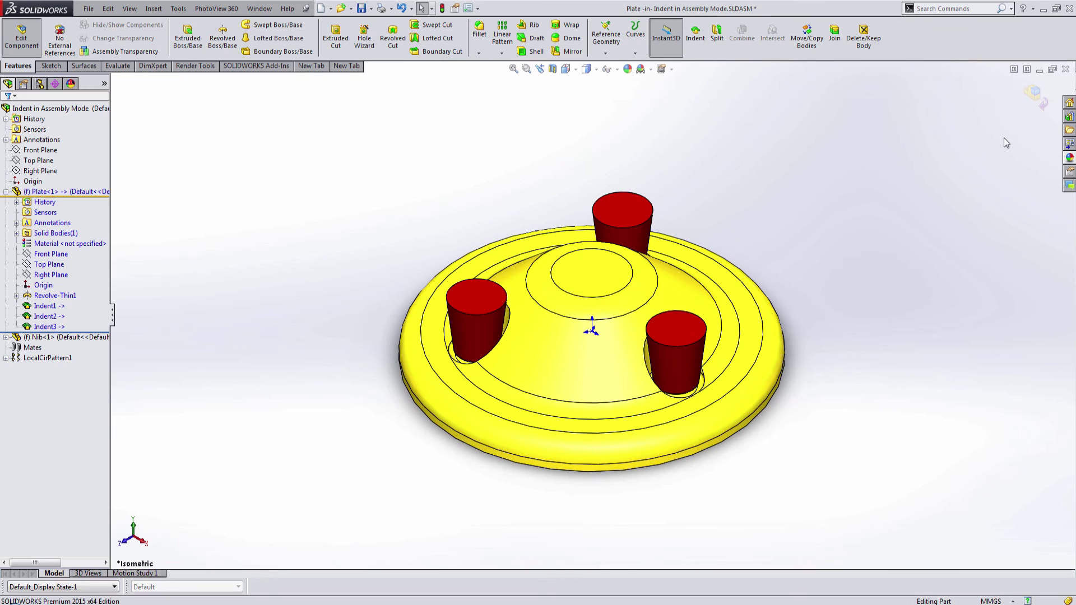
pyautogui.click(1035, 94)
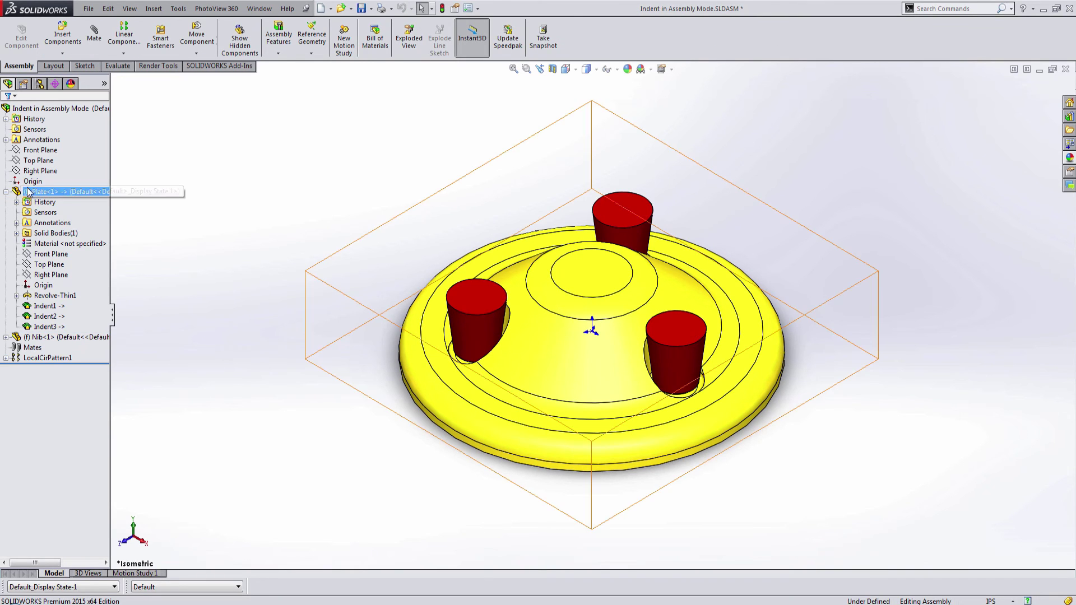
# Step: Open the plate in its own part window, examine its indents from the side, and return to the assembly
pyautogui.rightClick(618, 280)
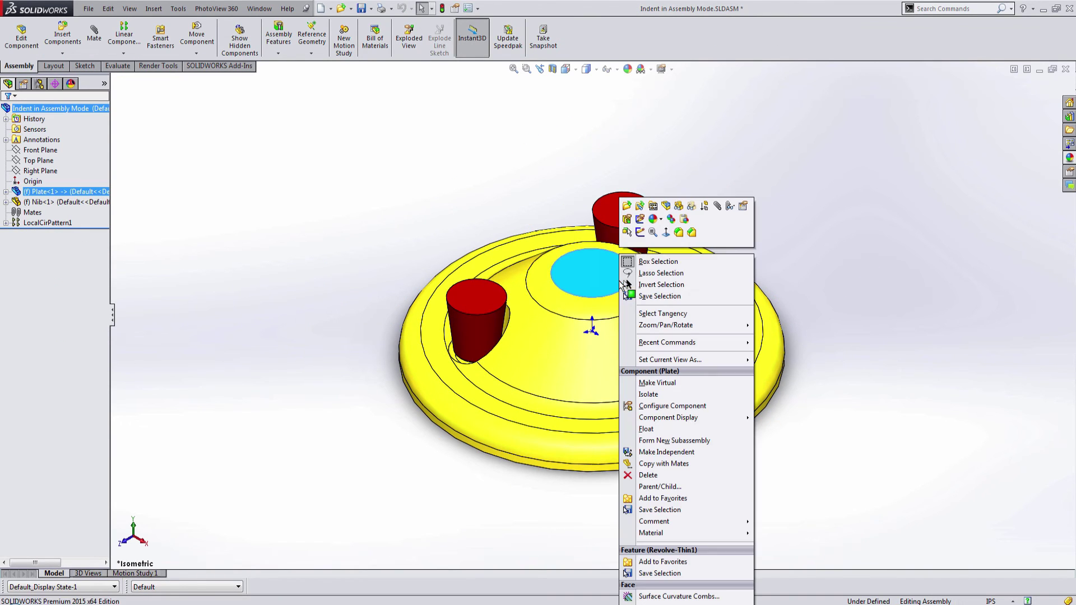
pyautogui.click(626, 206)
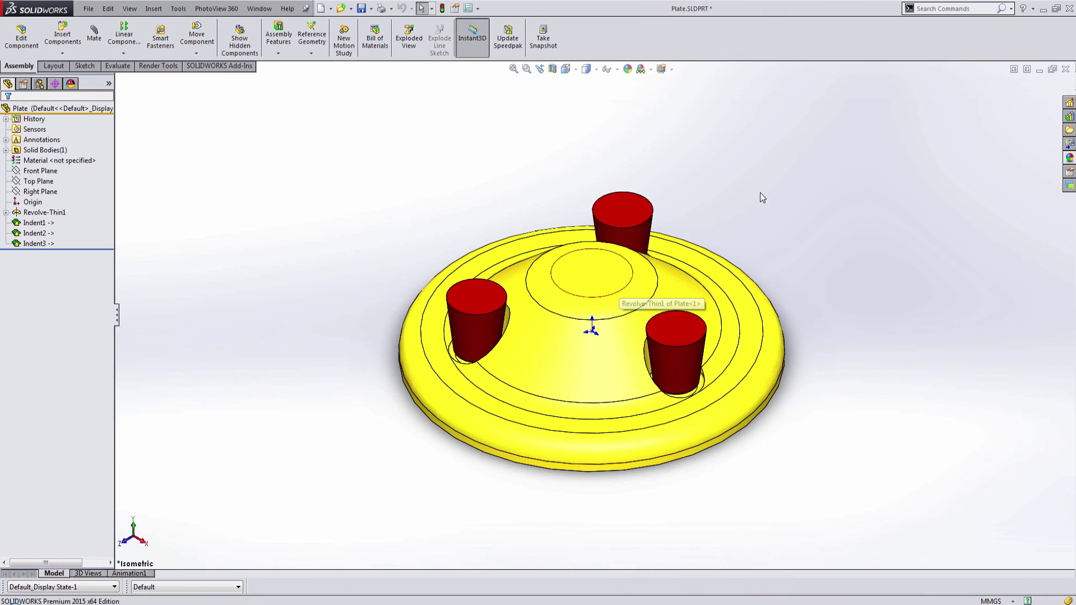
pyautogui.moveTo(767, 477); pyautogui.dragTo(928, 525, button='middle')
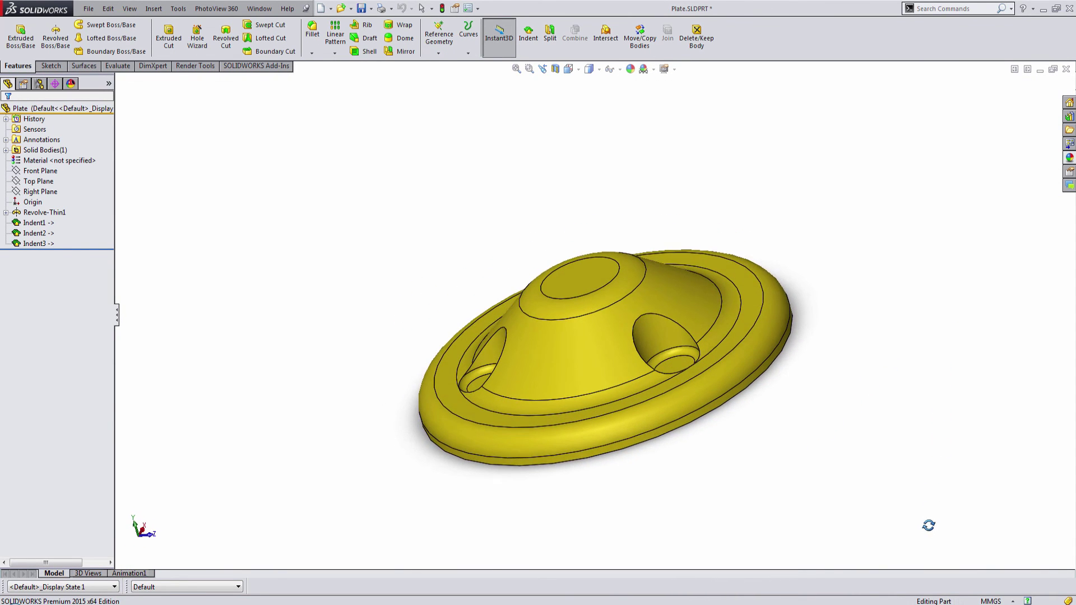
pyautogui.moveTo(360, 409); pyautogui.dragTo(503, 324, button='middle')
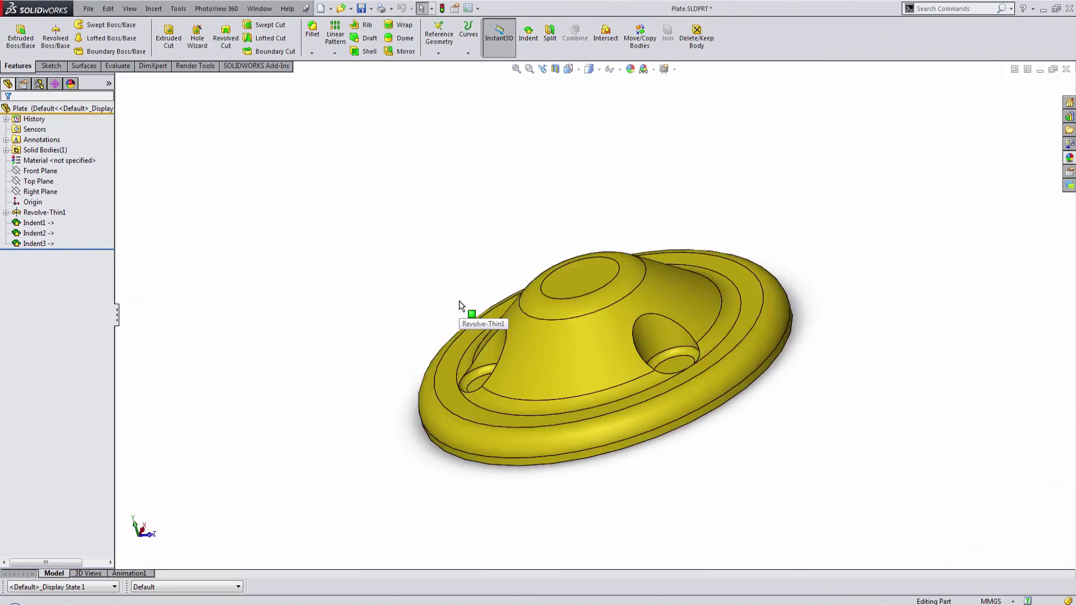
pyautogui.hotkey('ctrl', 'Tab')
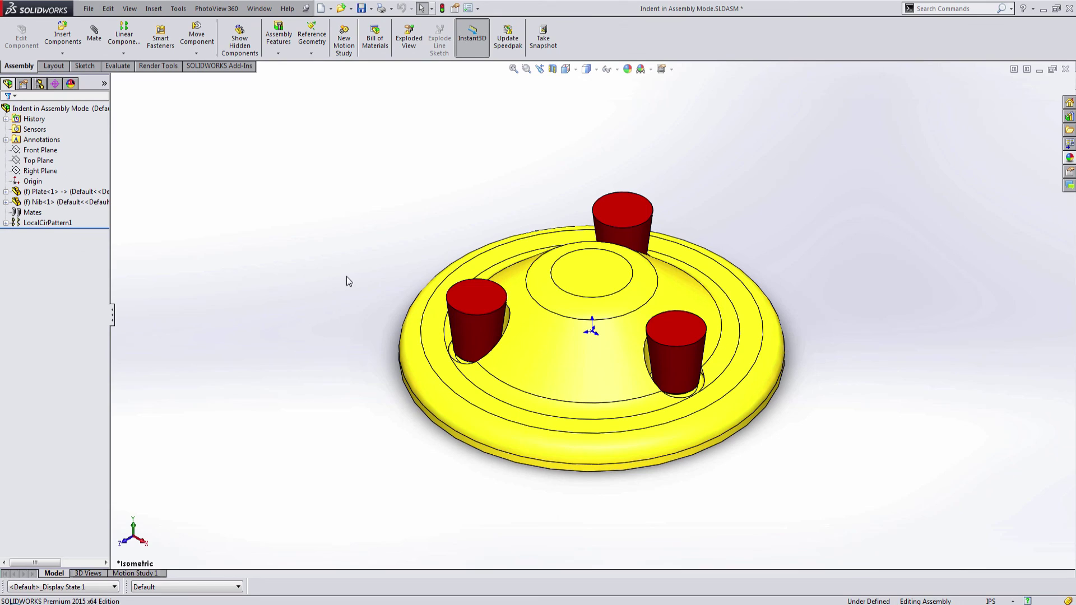